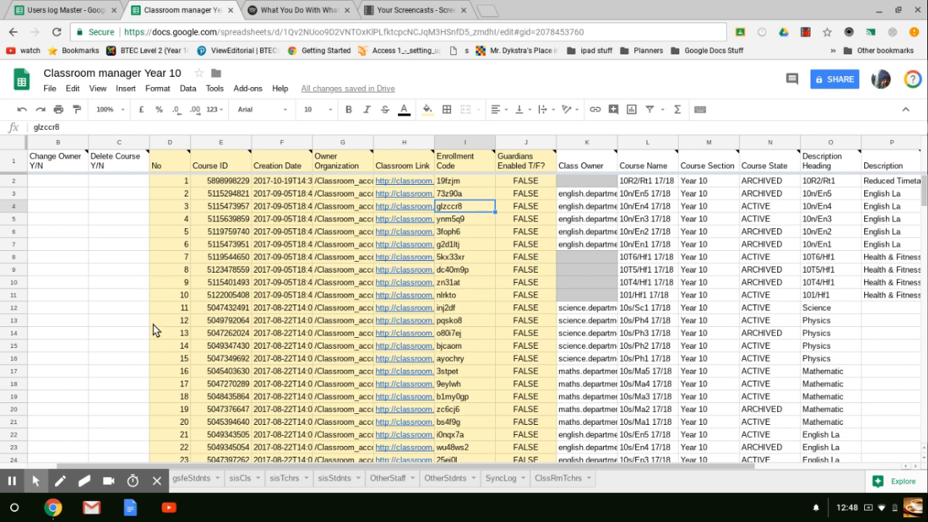
Review the course list on the gsfeCls sheet from the first to the last numbered class.
key("alt+t")
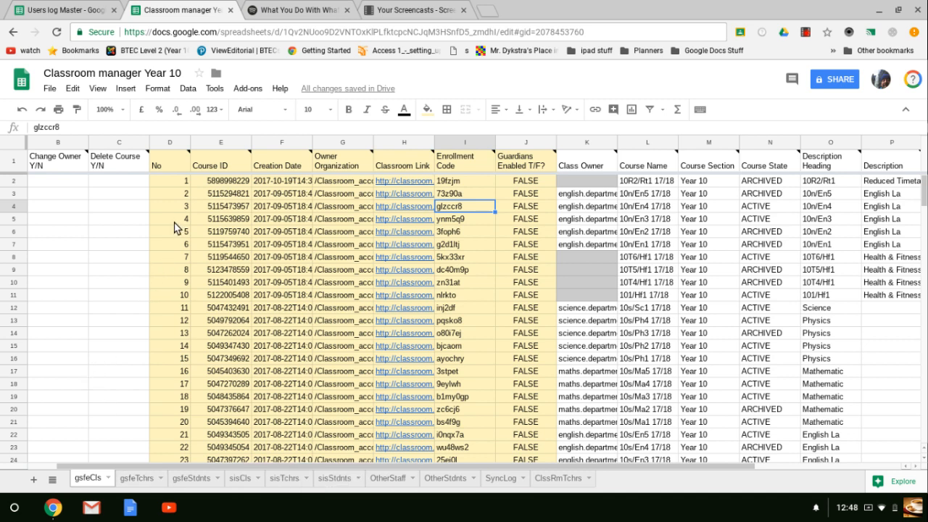
left_click(171, 262)
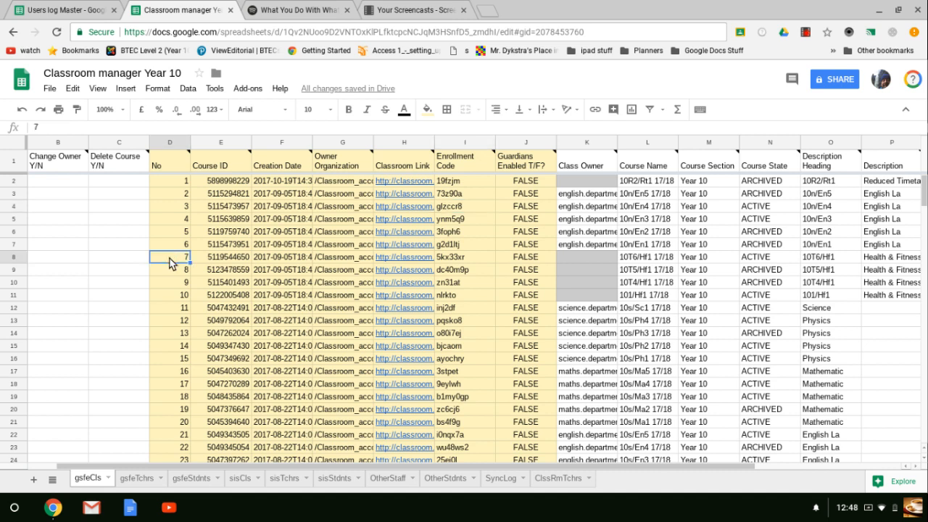
key("ctrl+Down")
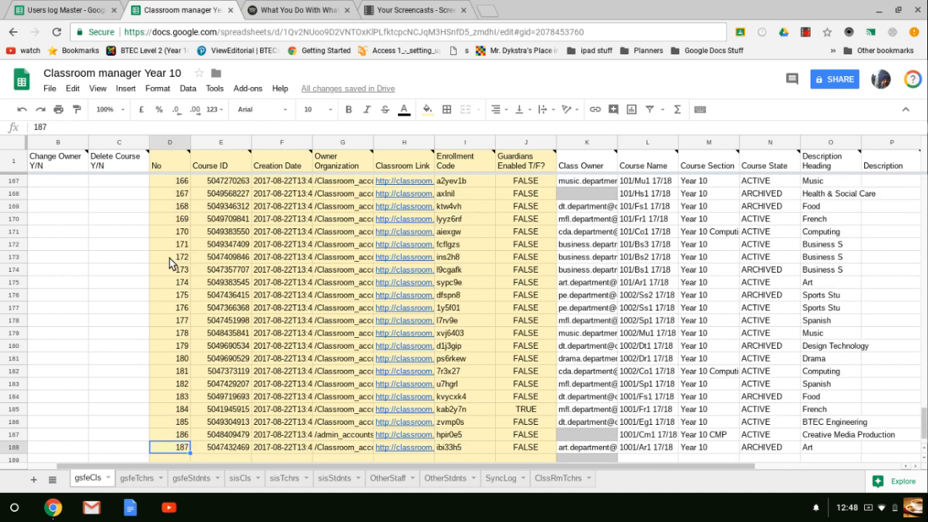
key("ctrl+Up")
key("Down")
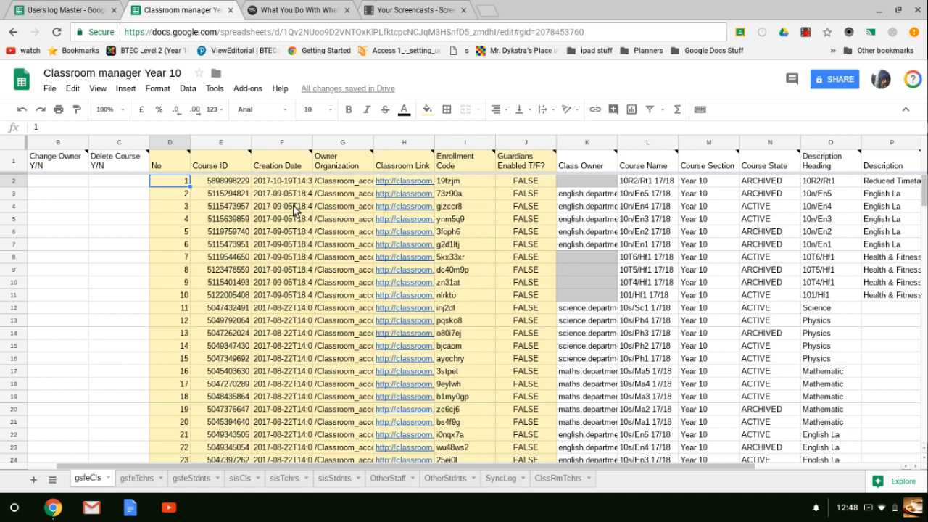
Open the Classroom Manager add-on's classes menu and bring up the class information retrieval dialog.
left_click(253, 89)
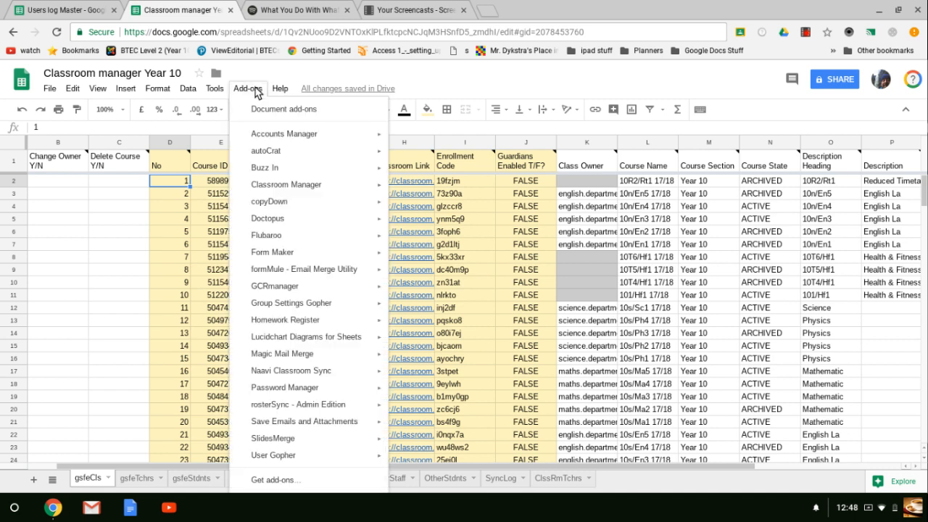
mouse_move(308, 185)
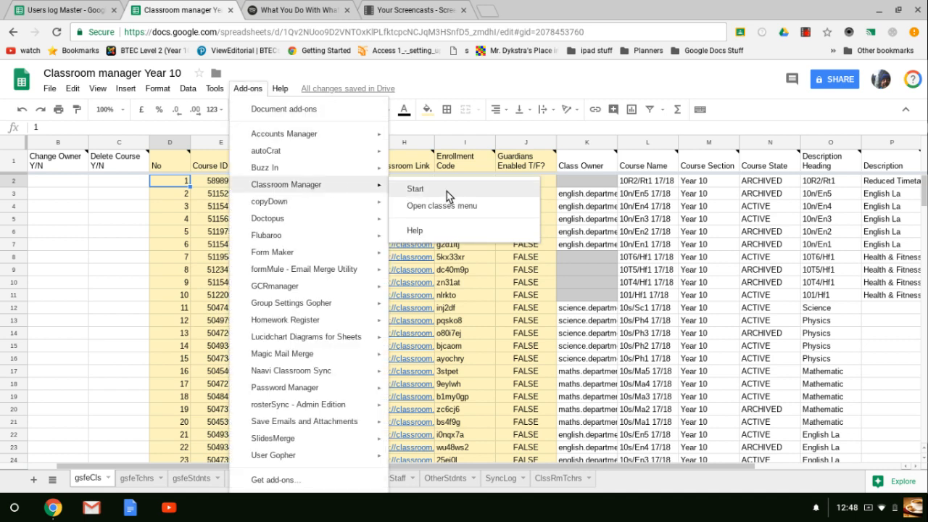
left_click(469, 205)
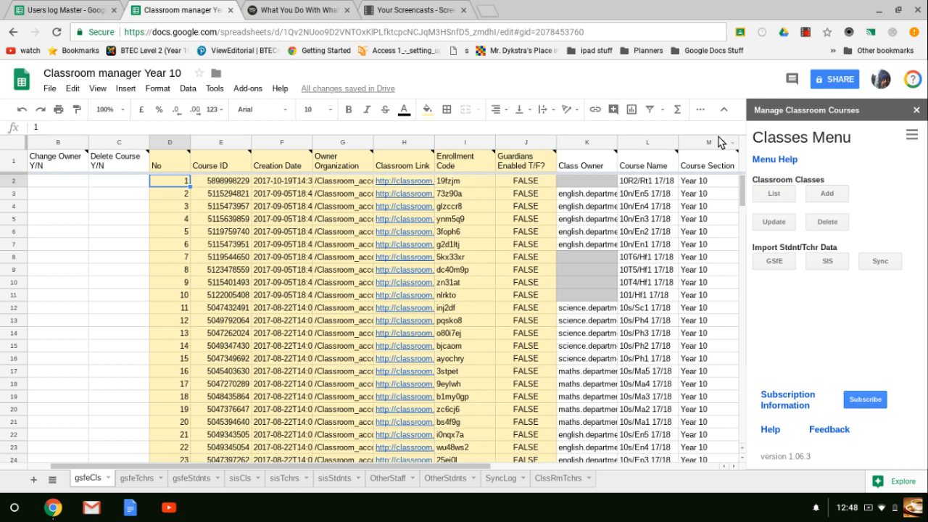
left_click(772, 194)
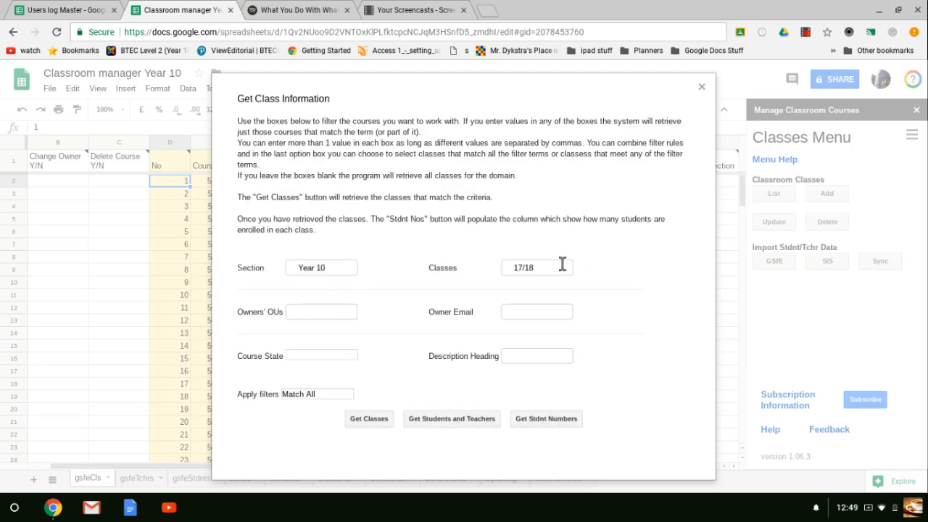
Fetch the GSfE student and teacher data for the listed classes, and close the dialog when retrieval ends.
left_click(450, 420)
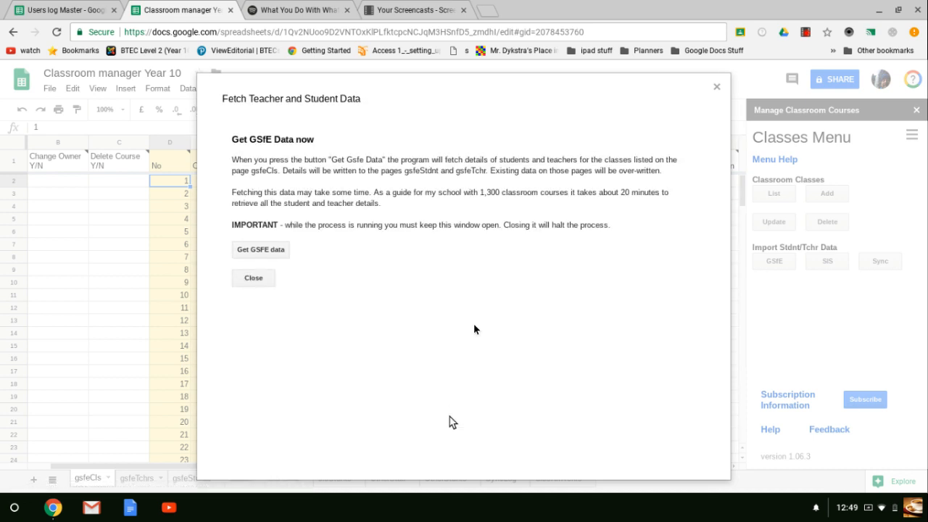
left_click(280, 250)
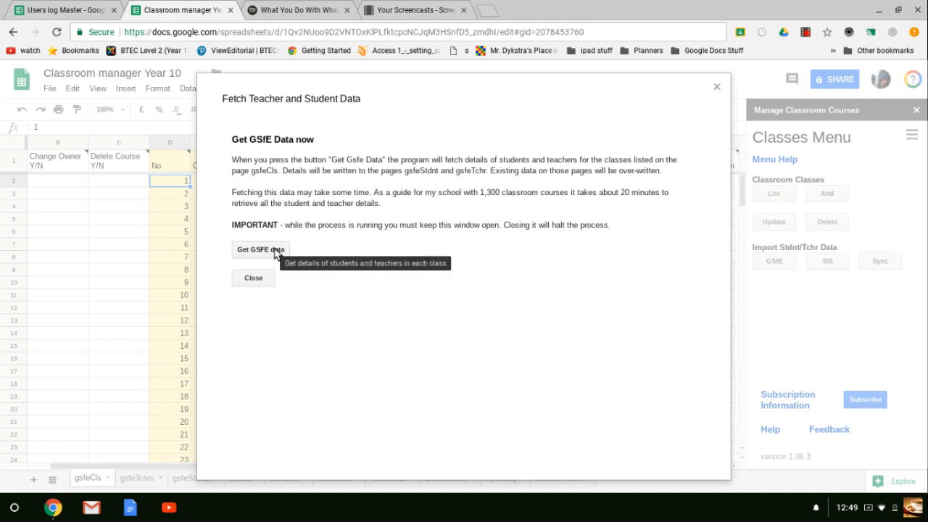
left_click(273, 255)
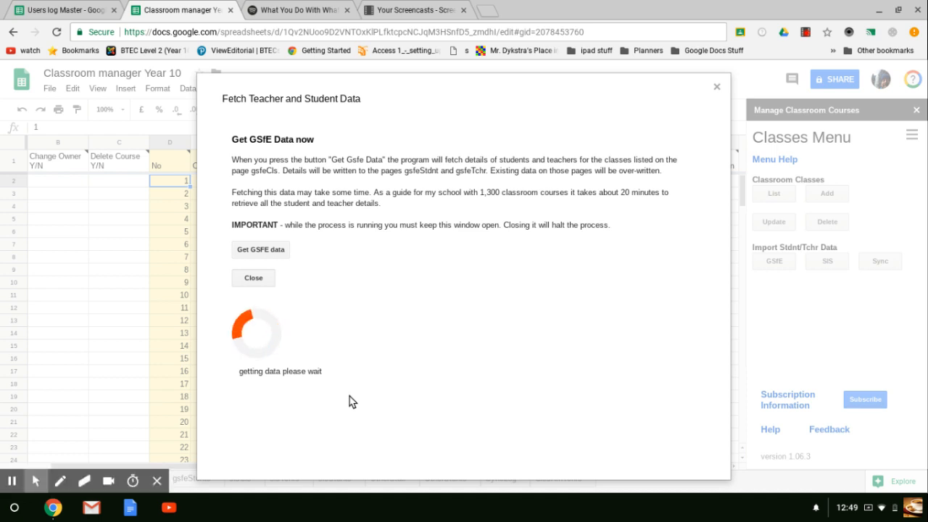
left_click(11, 480)
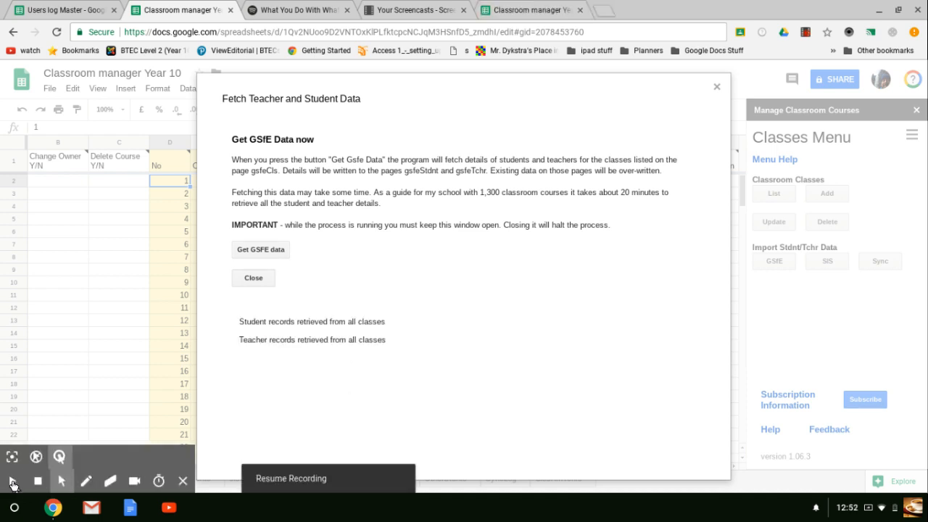
left_click(14, 483)
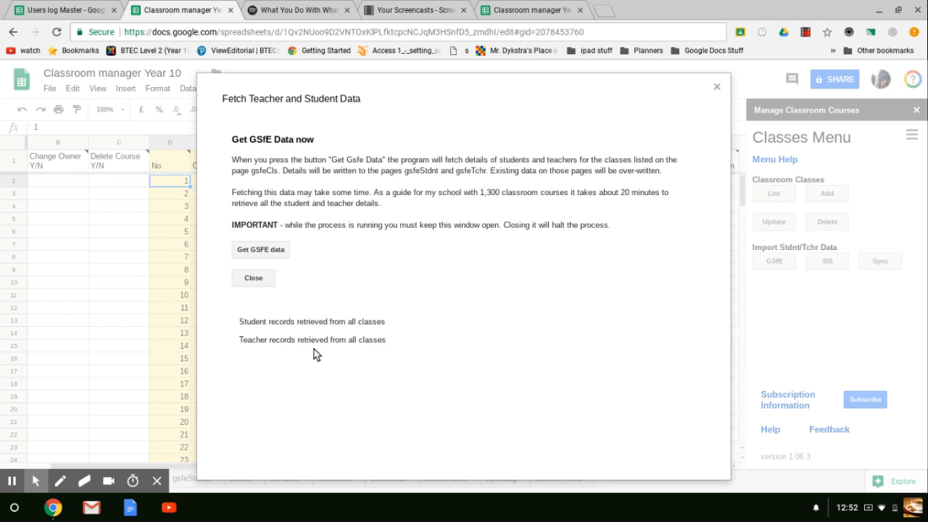
left_click(253, 281)
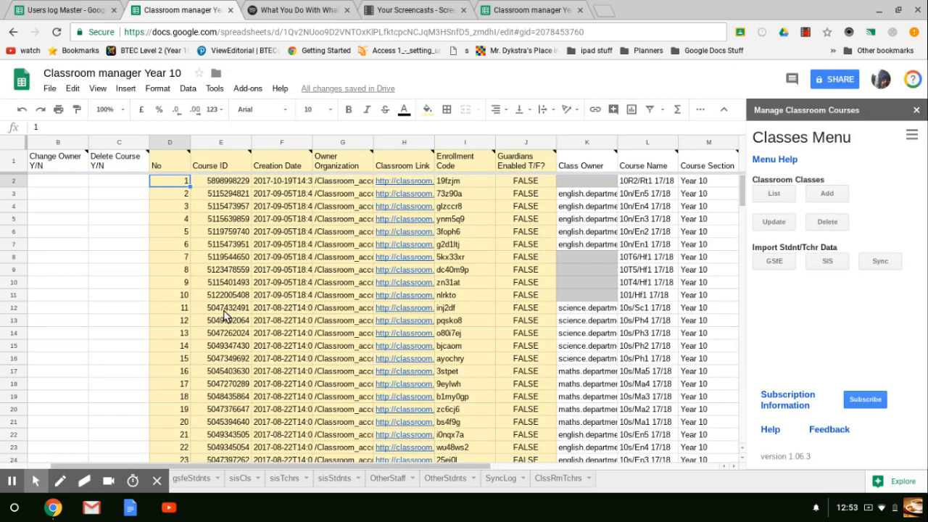
left_click(156, 481)
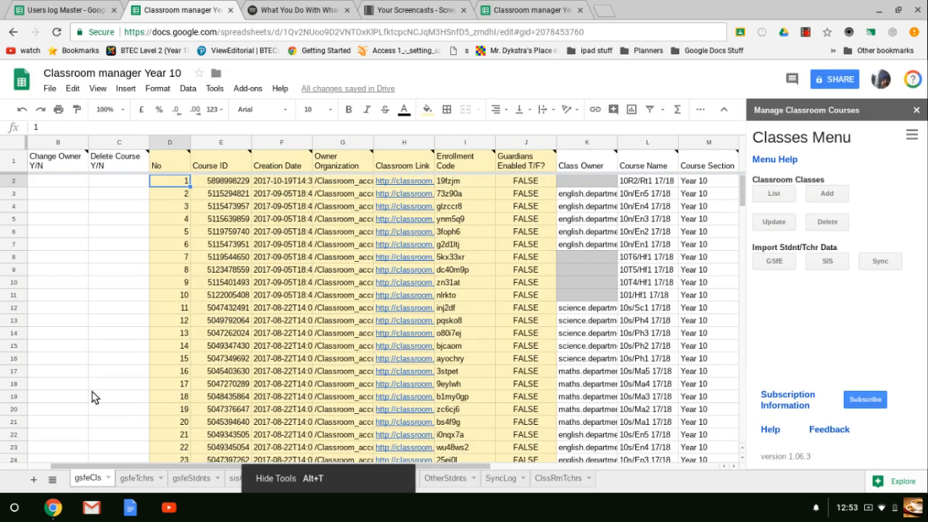
Examine the retrieved teacher records on the gsfeTchrs sheet, including ownership flags, from the first row to the end.
left_click(140, 479)
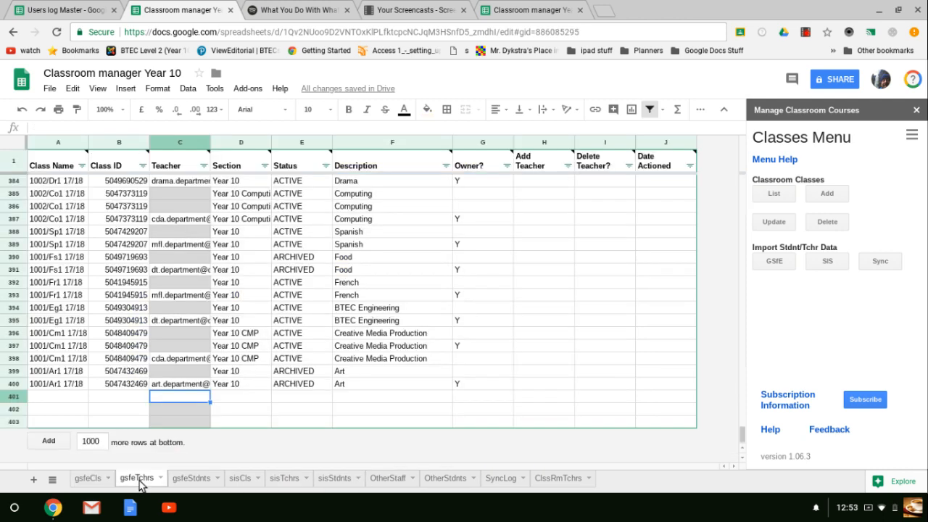
scroll(196, 353, "up", 20)
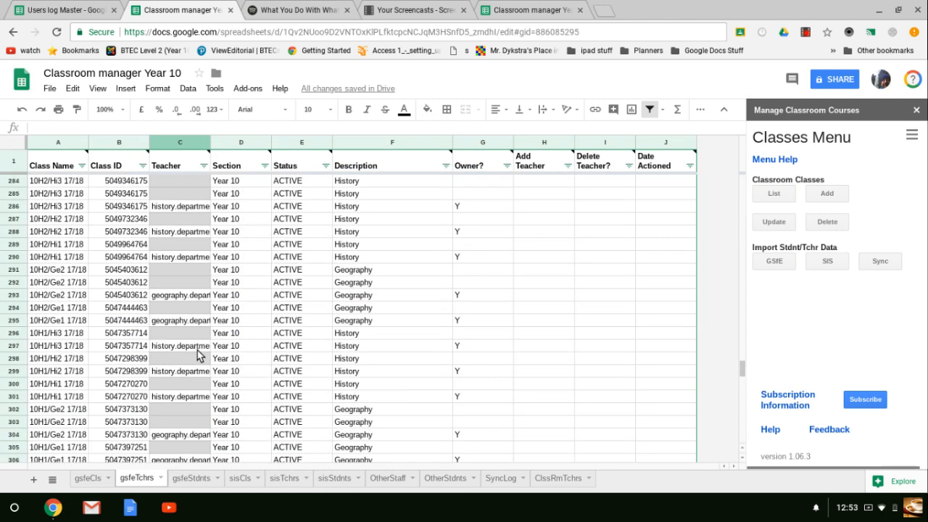
left_click(114, 286)
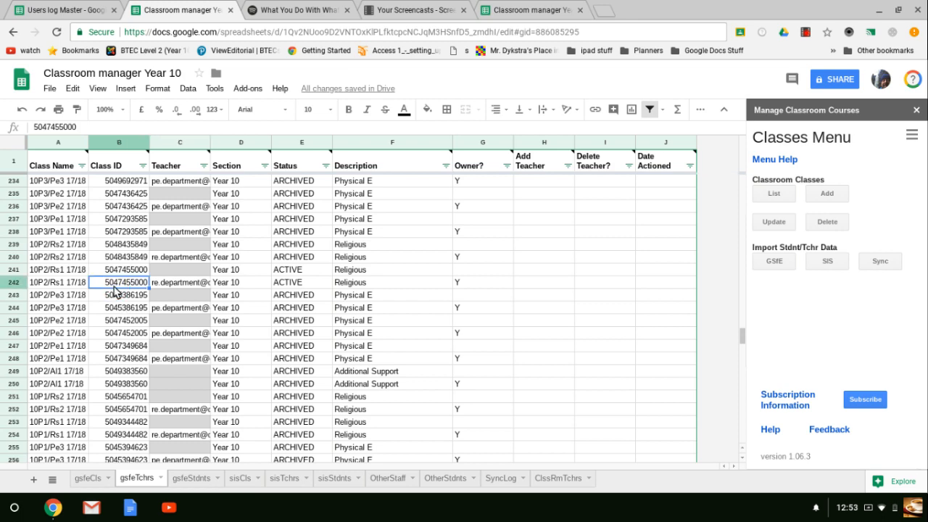
key("ctrl+Up")
key("Down")
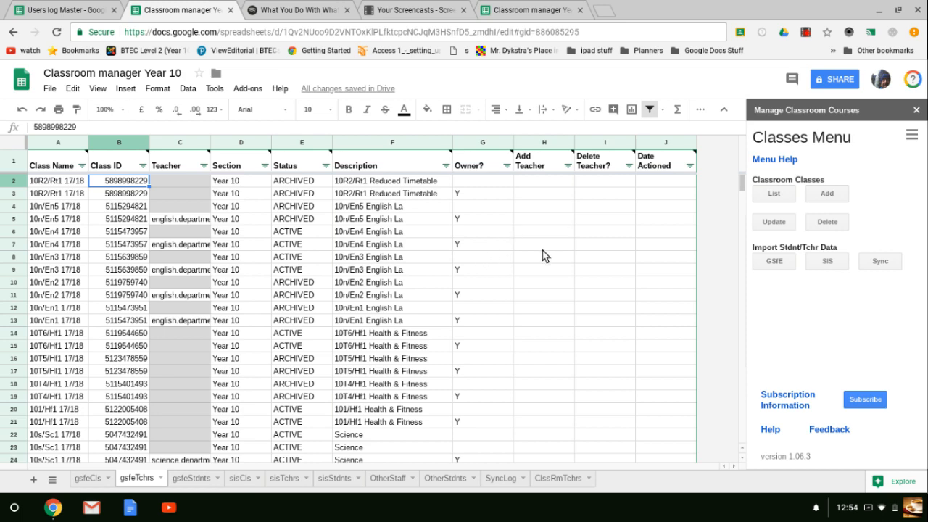
scroll(542, 253, "down", 2)
left_click(120, 311)
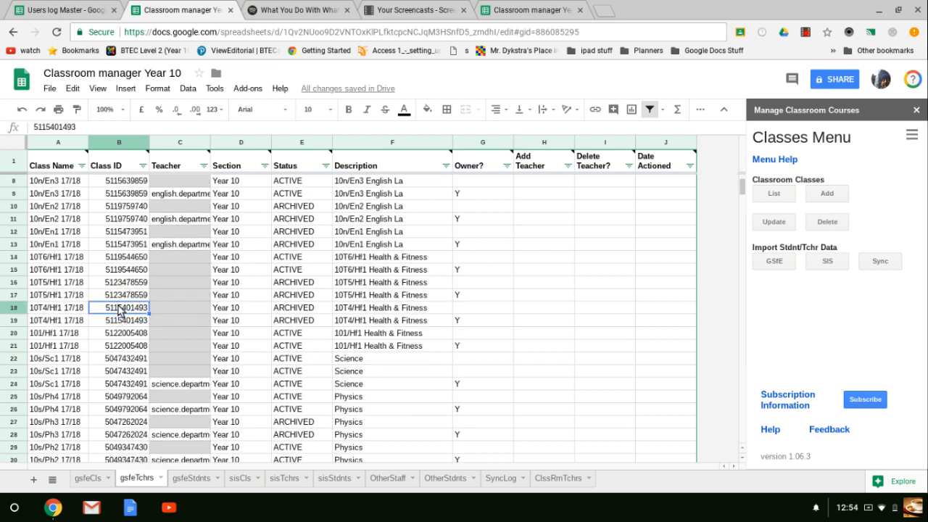
key("ctrl+Down")
key("Down")
key("Down")
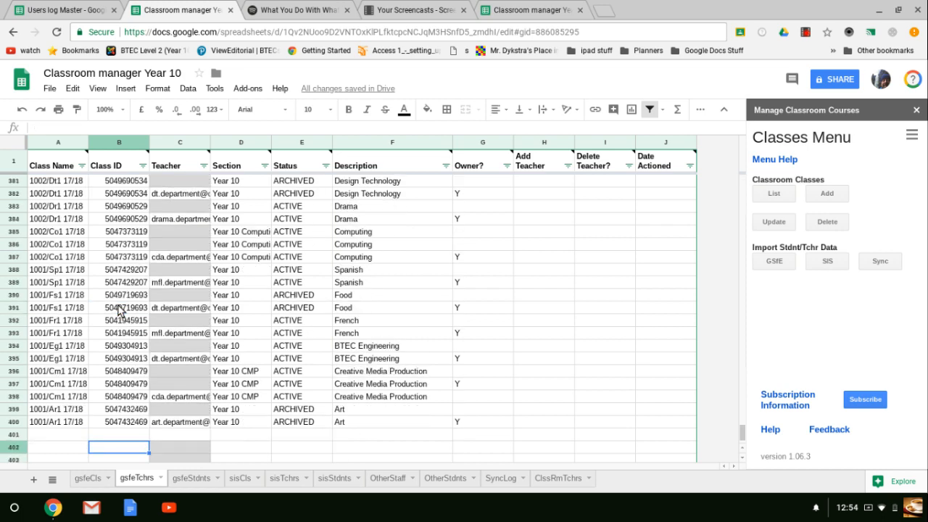
key("Up")
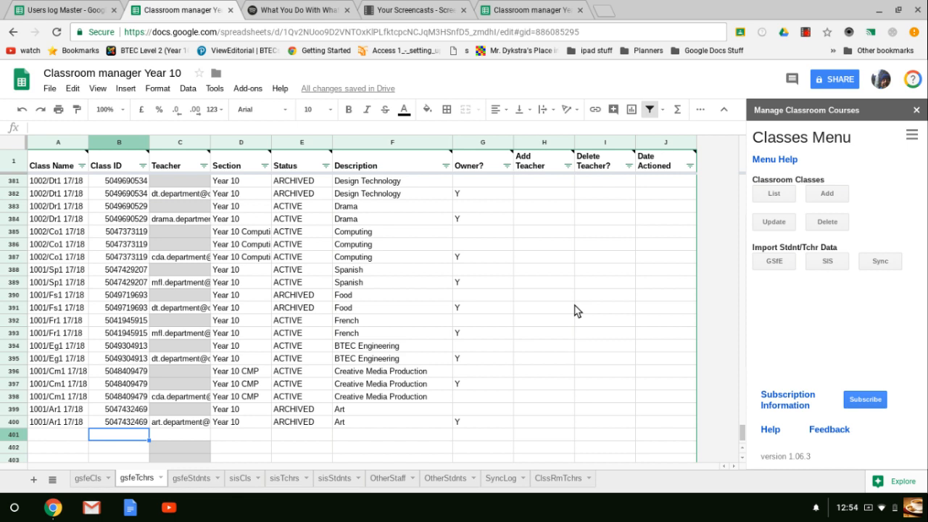
Examine the retrieved student records on the gsfeStdnts sheet from first to last row, including the Add Student and Delete Student columns.
left_click(190, 478)
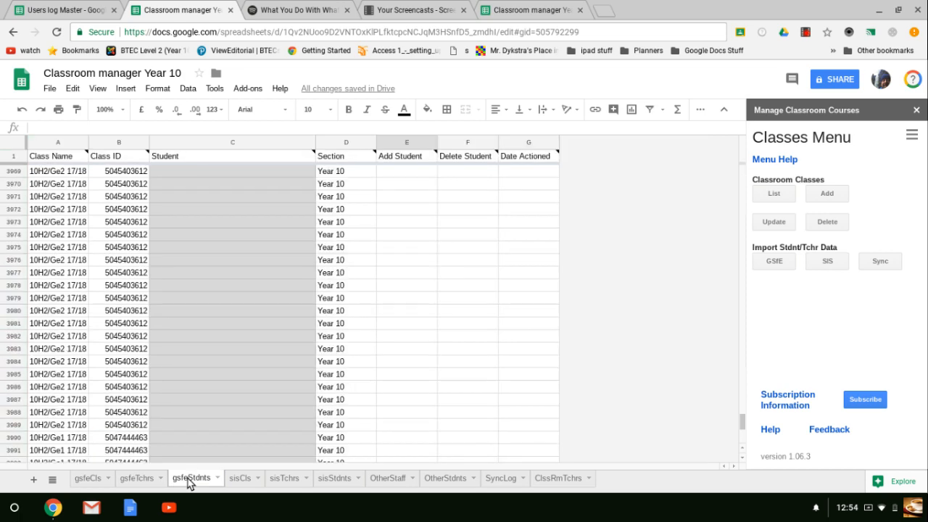
left_click(39, 328)
key("ctrl+Up")
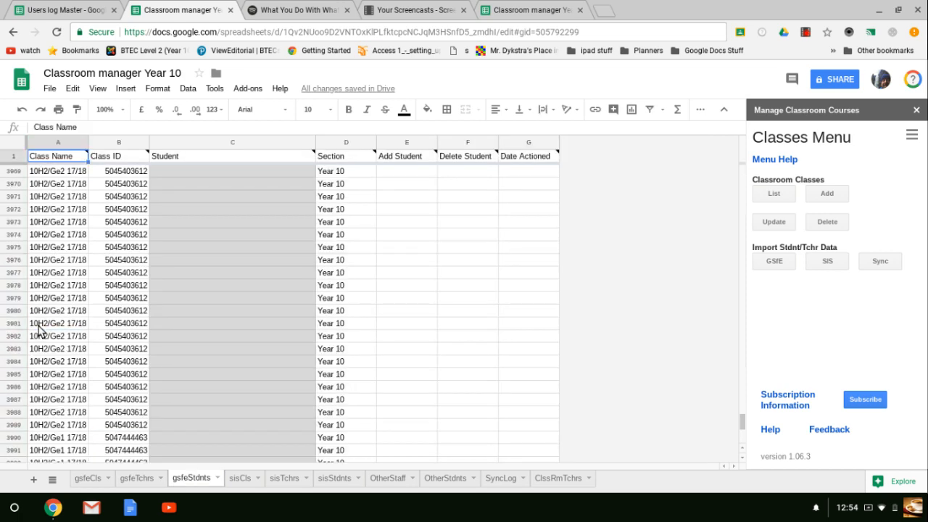
key("Down")
key("ctrl+Down")
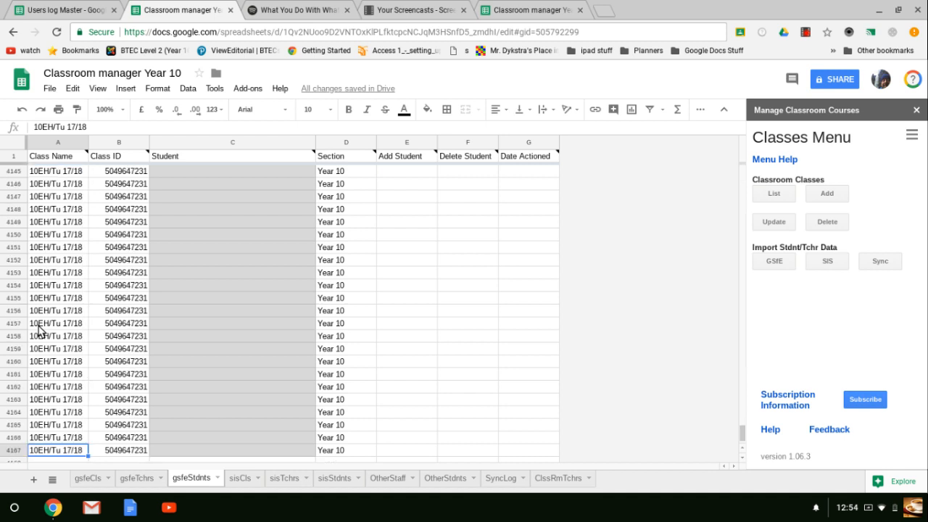
key("ctrl+Up")
key("Down")
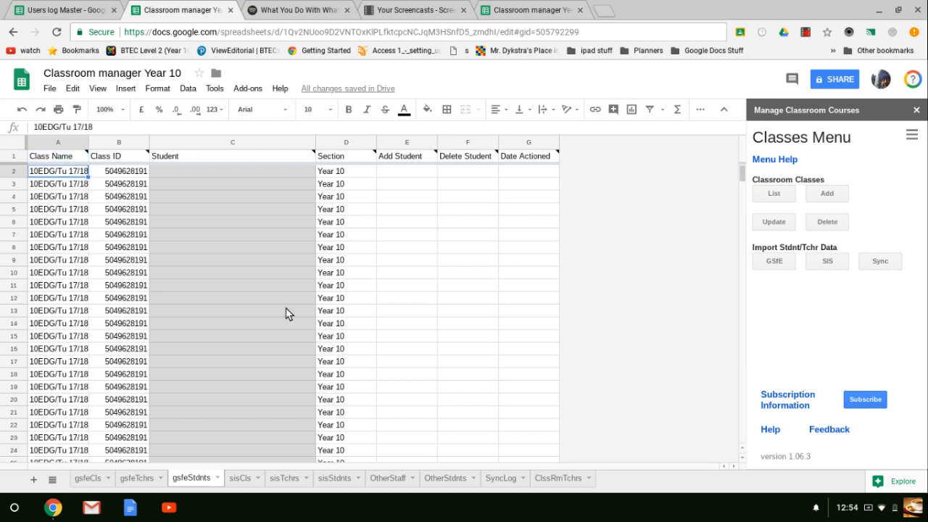
mouse_move(458, 155)
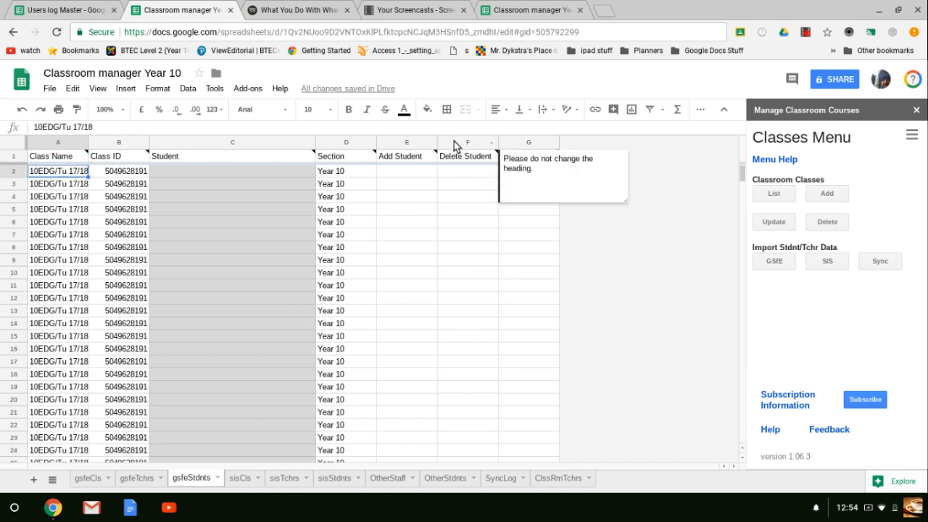
left_click(484, 209)
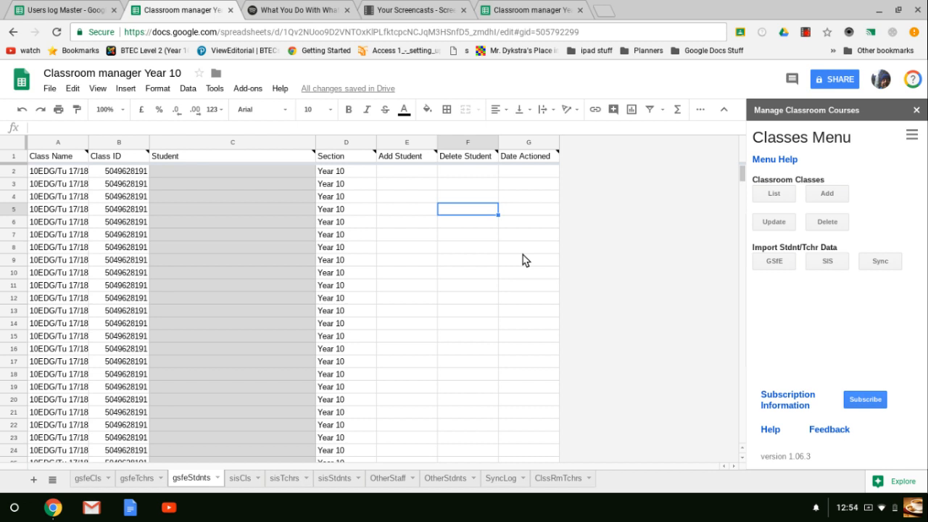
Look through the sisCls, sisTchrs, sisStdnts and OtherStaff sheets to see how their data is laid out.
left_click(241, 482)
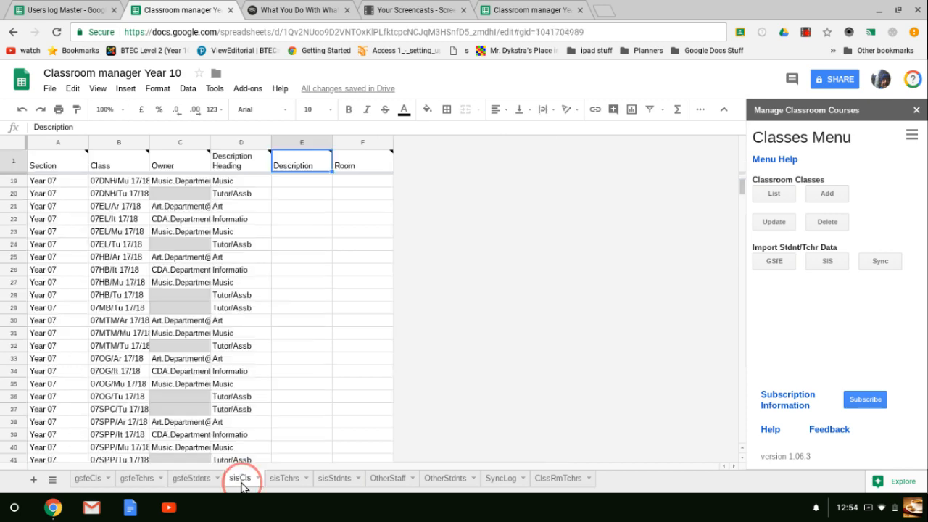
left_click(282, 480)
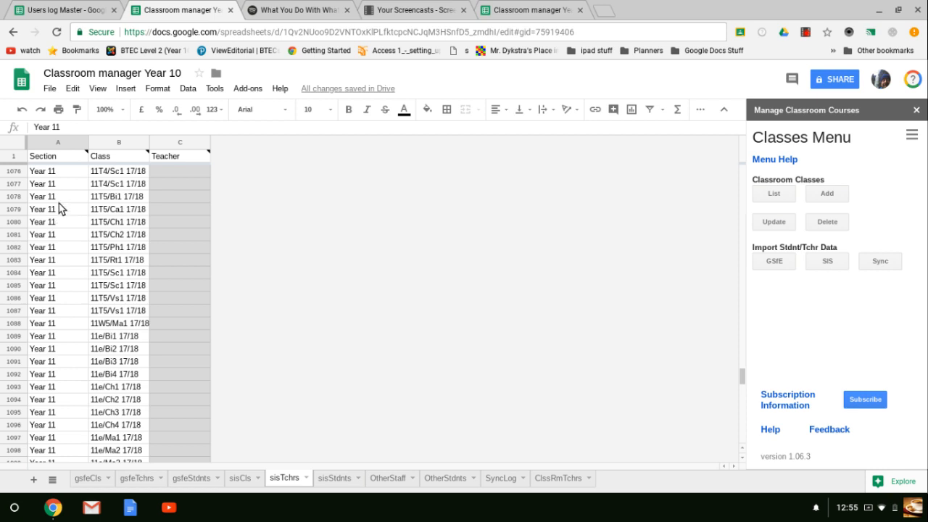
left_click(63, 287)
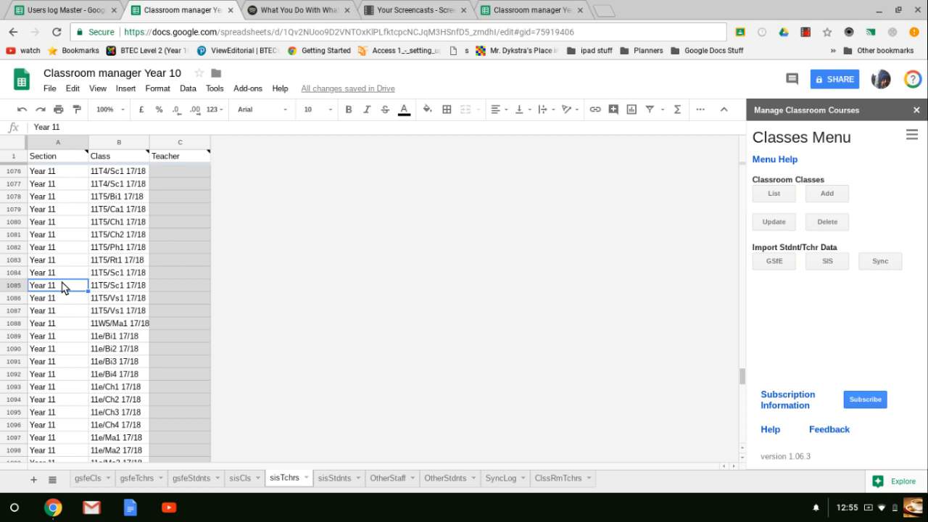
left_click(335, 478)
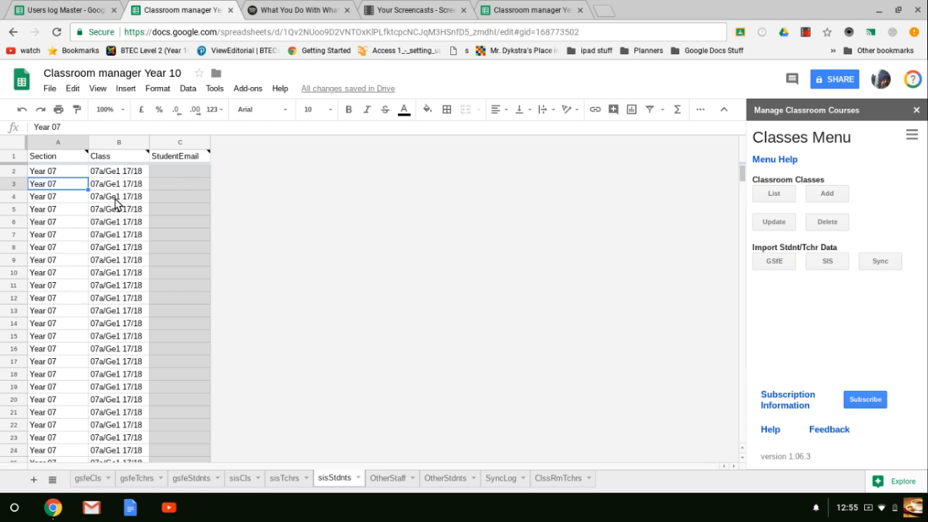
left_click(388, 479)
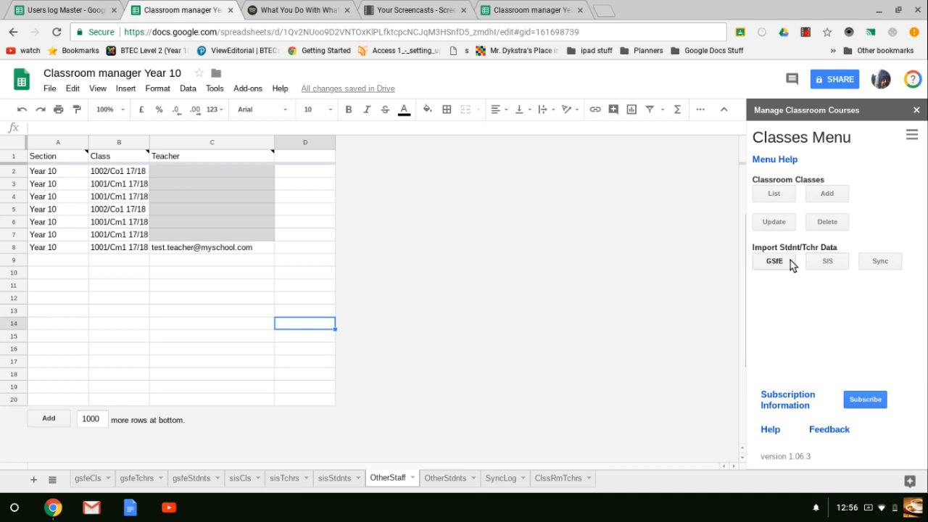
Review the source sheet and column settings for SIS classes, teachers and students, and close the dialog without fetching.
left_click(826, 262)
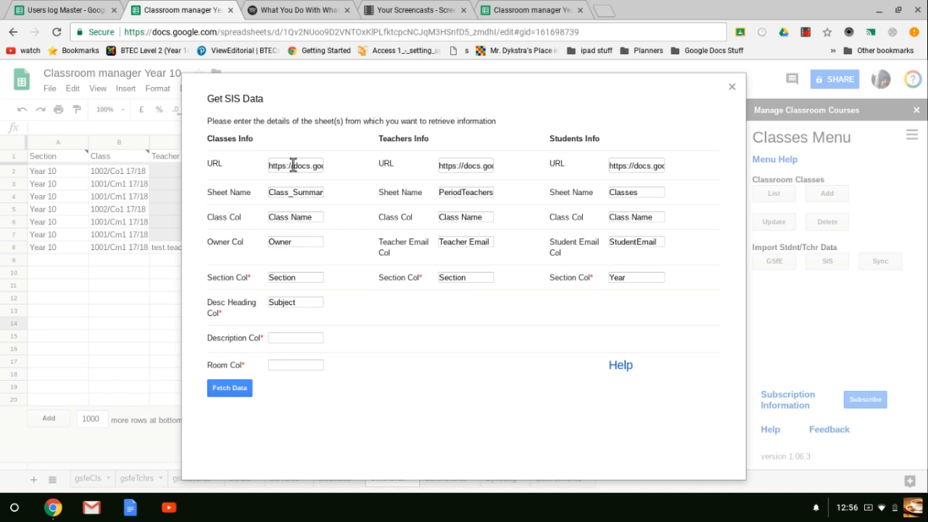
left_click(283, 165)
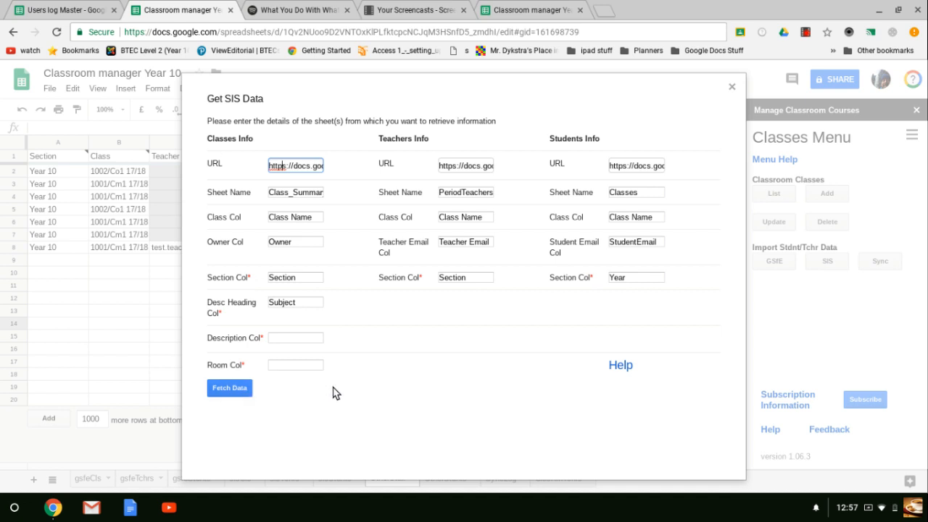
left_click(204, 414)
left_click(732, 87)
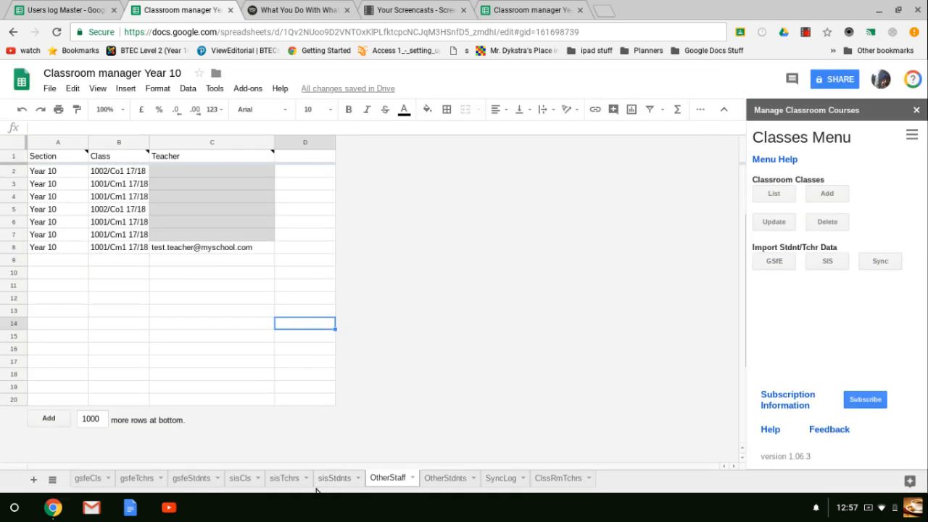
Open the classroom sync settings and set the sync schedule frequency to Weekly.
left_click(283, 478)
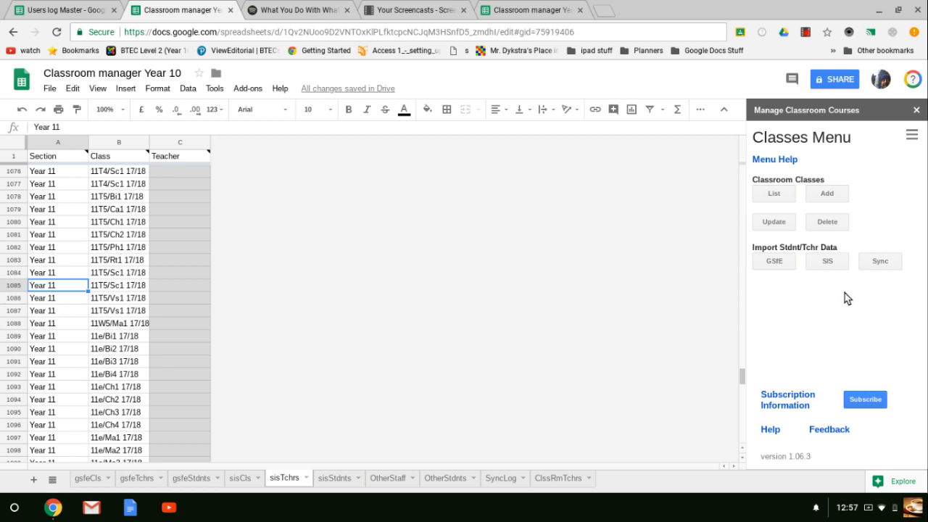
left_click(878, 263)
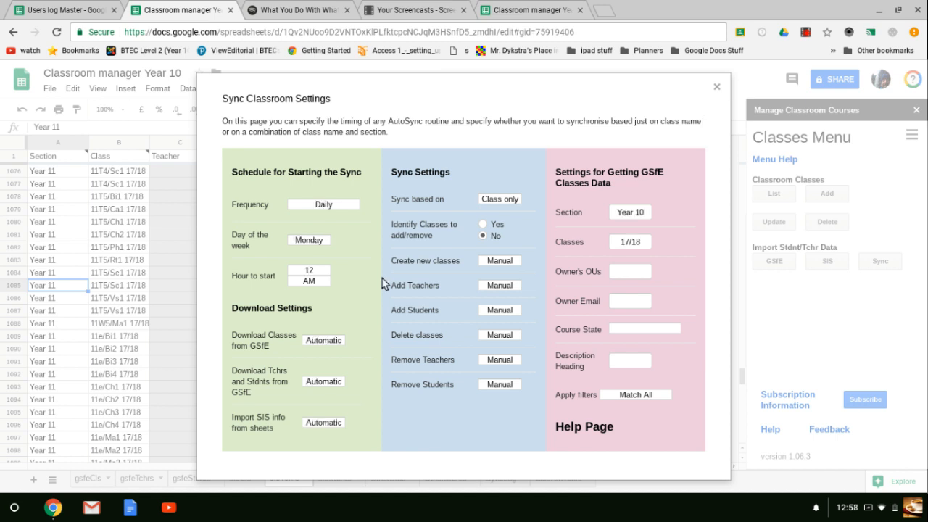
left_click(349, 208)
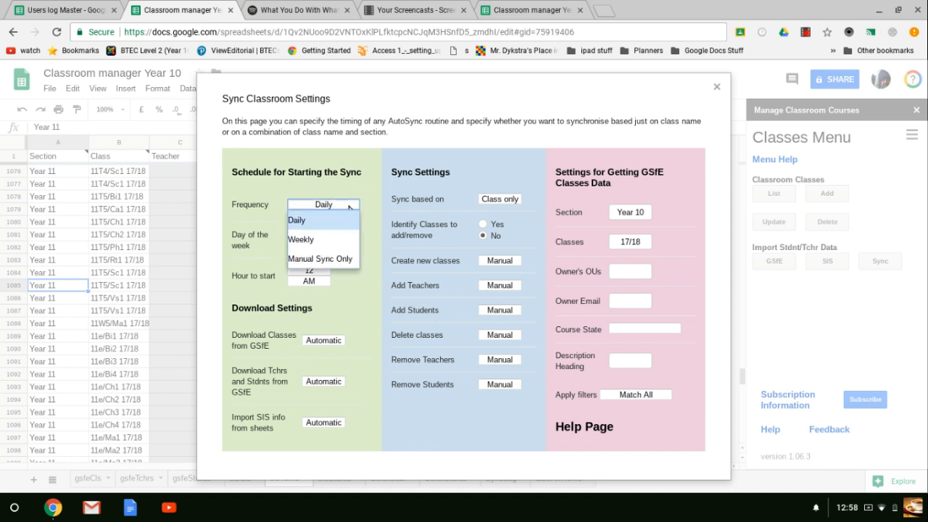
left_click(313, 238)
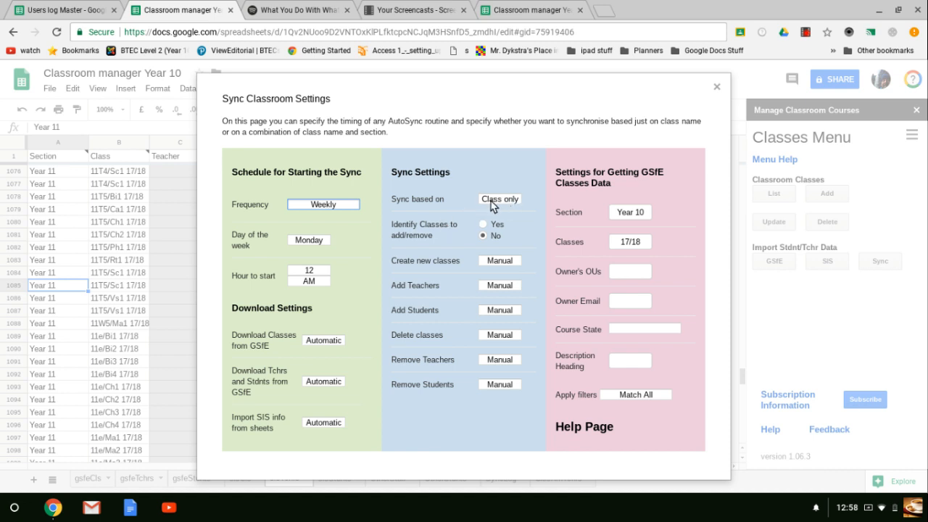
Review the choices for what the sync is based on and for creating new classes, leaving both settings as they are.
left_click(516, 201)
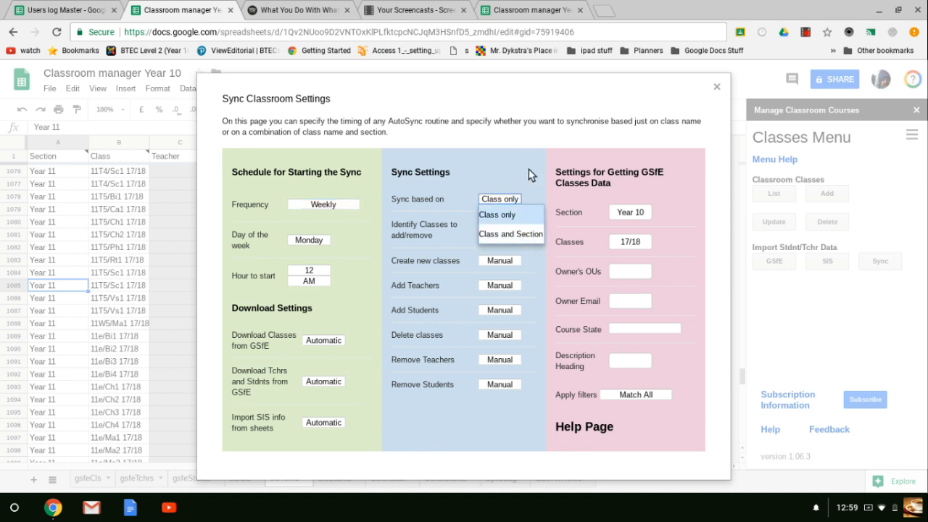
left_click(528, 174)
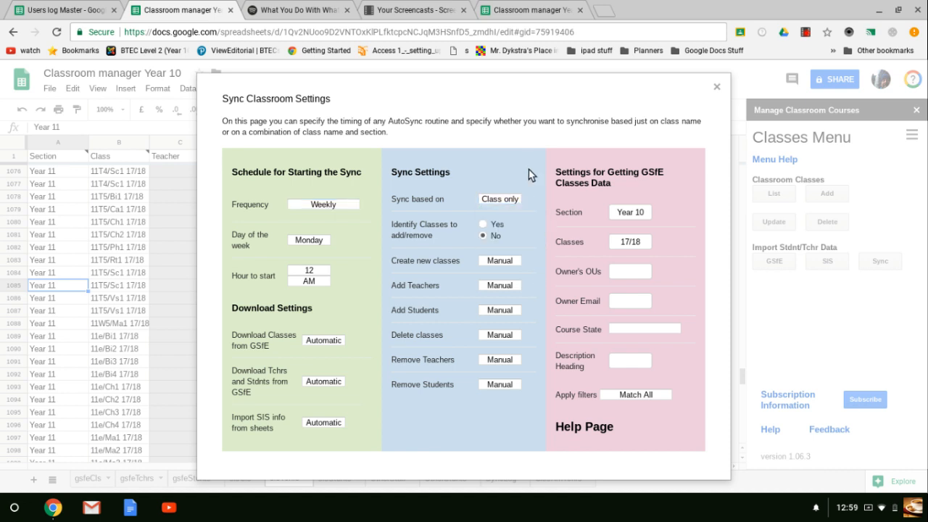
left_click(517, 266)
left_click(520, 269)
Run the sync of the GSfE data with the SIS data immediately, and close the settings dialog once it finishes.
scroll(507, 279, "down", 2)
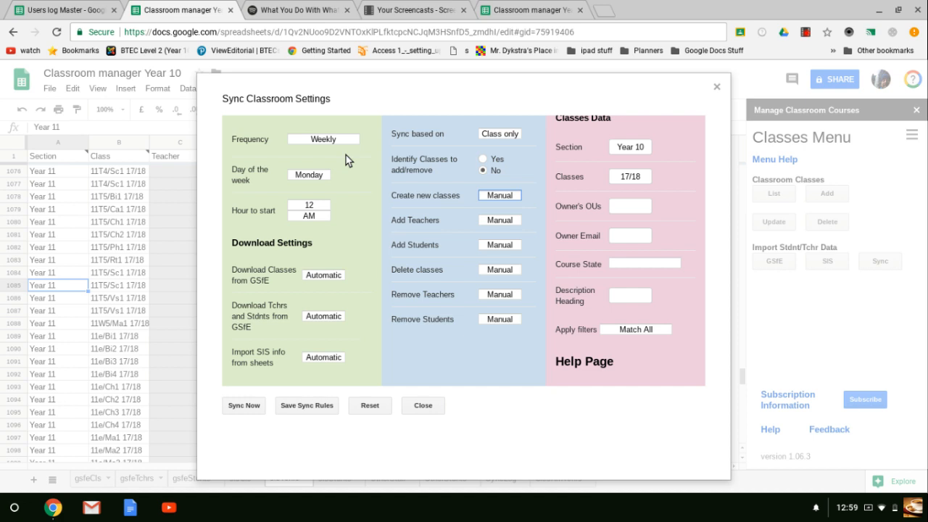
left_click(244, 405)
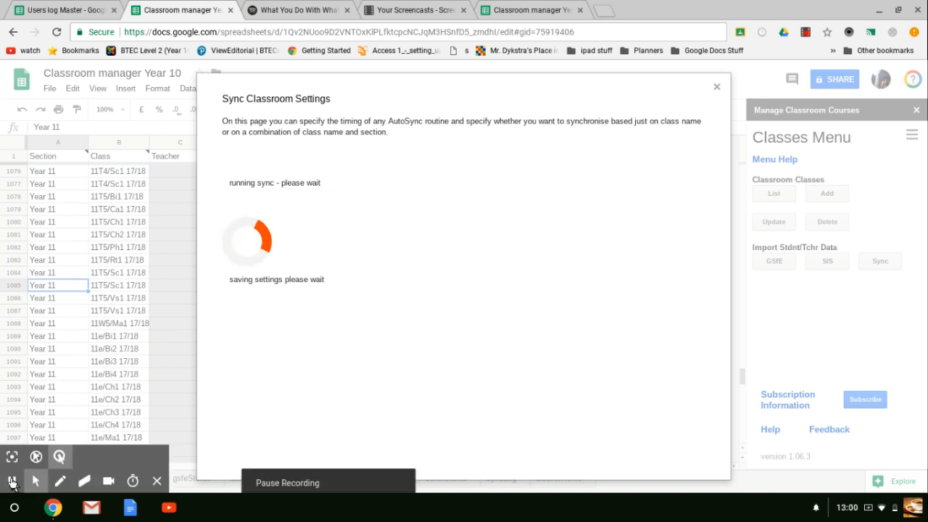
left_click(12, 480)
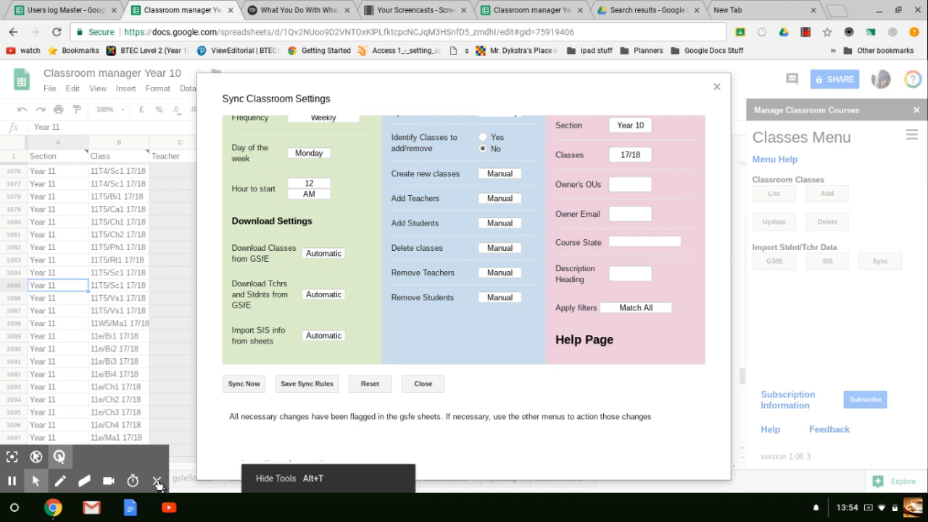
left_click(165, 482)
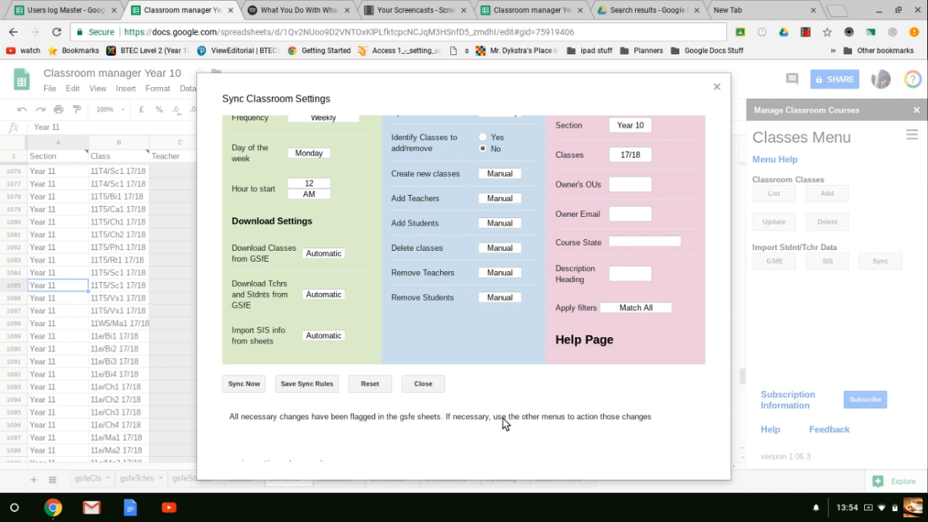
left_click(717, 88)
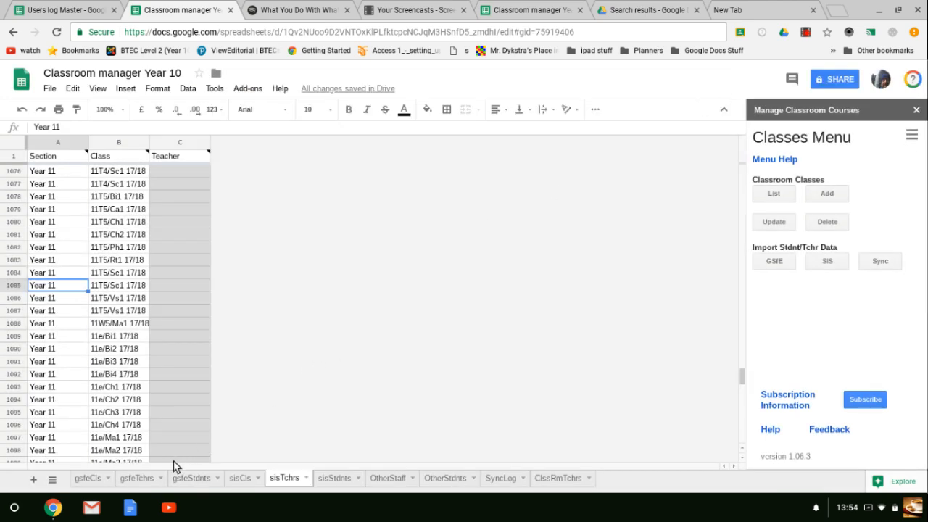
Examine the rows flagged in the Add Teacher column at the end of the gsfeTchrs sheet.
left_click(136, 479)
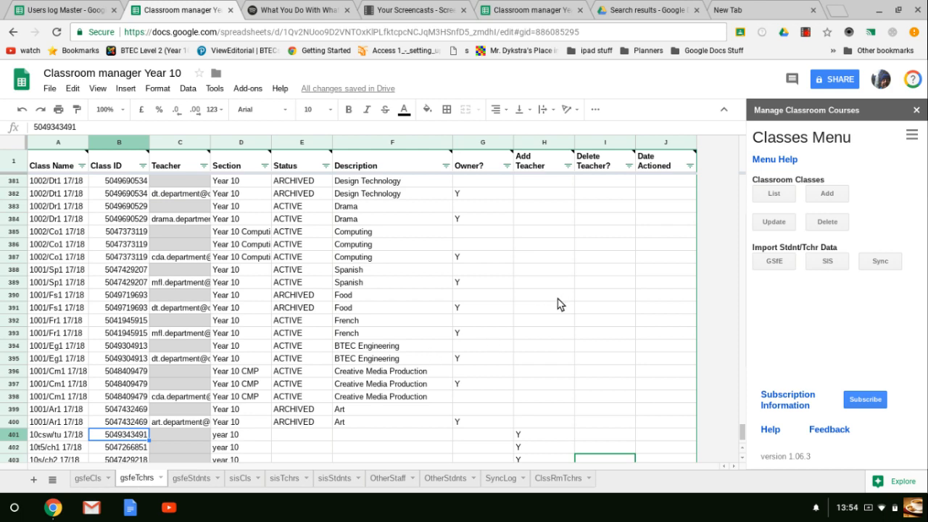
scroll(557, 304, "down", 2)
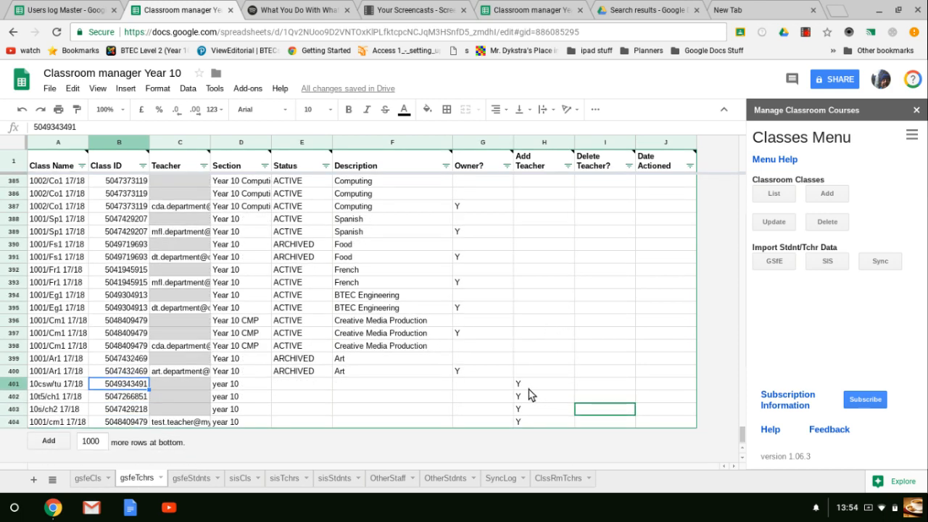
left_click(528, 389)
key("Down")
key("Down")
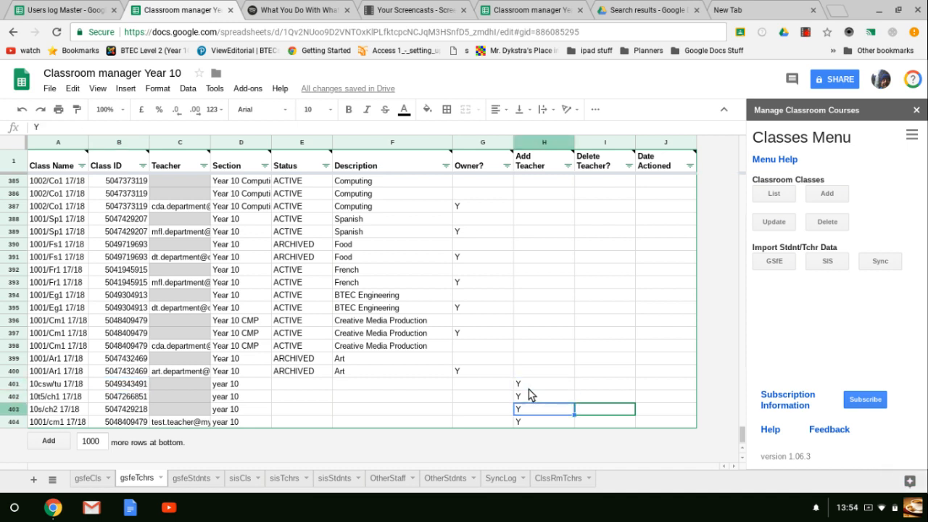
key("Down")
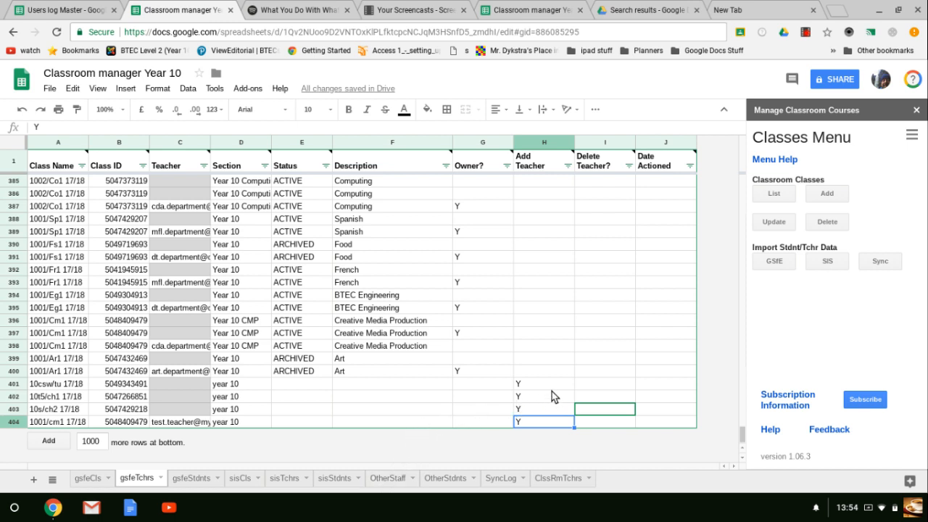
Switch the add-on to Students and Teachers and add the flagged teachers to their classes.
left_click(912, 135)
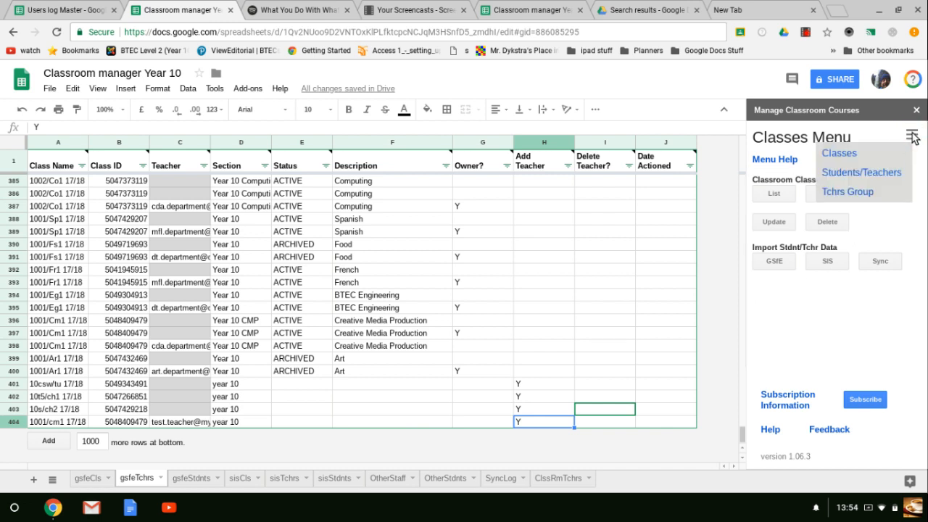
left_click(864, 174)
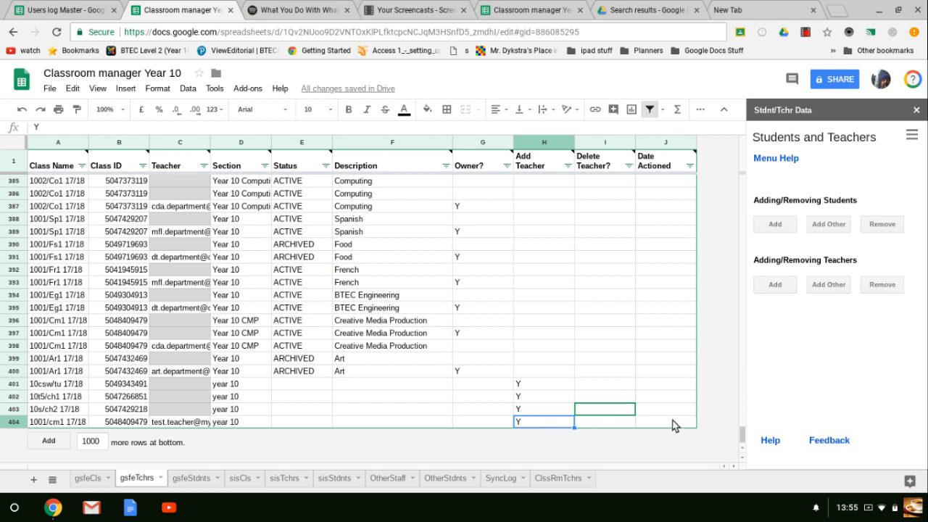
left_click(775, 288)
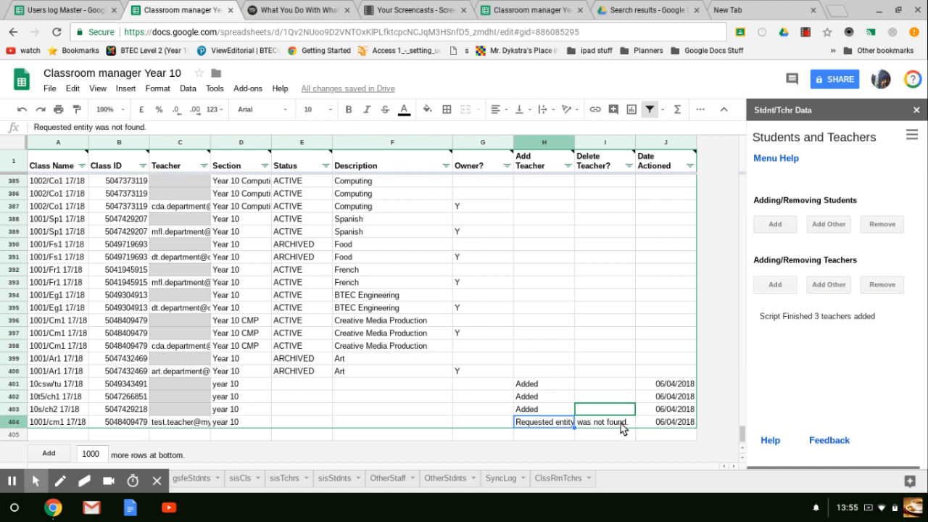
Find the 101/Bs2 17/18 row flagged Y under Delete Teacher, and remove the flagged teachers from their classes.
left_click(595, 307)
type("Y")
key("Up")
key("Up")
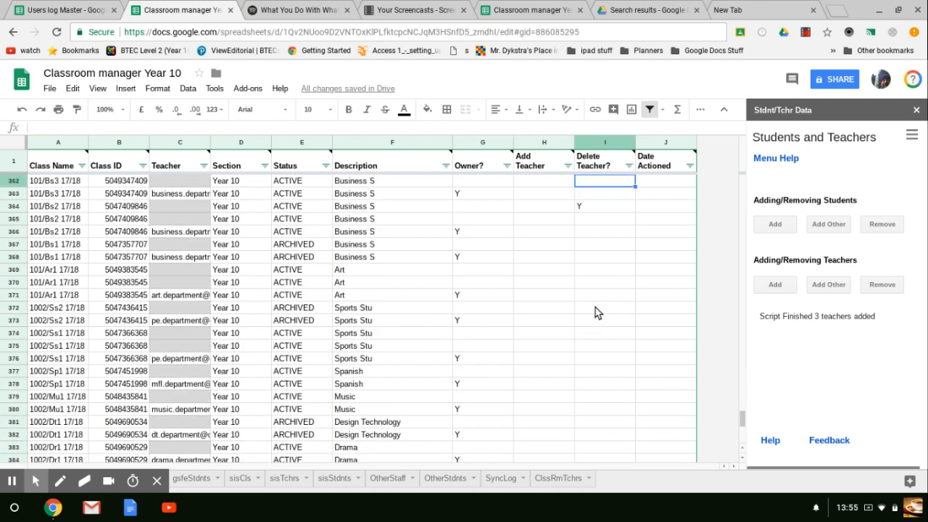
key("Down")
key("Down")
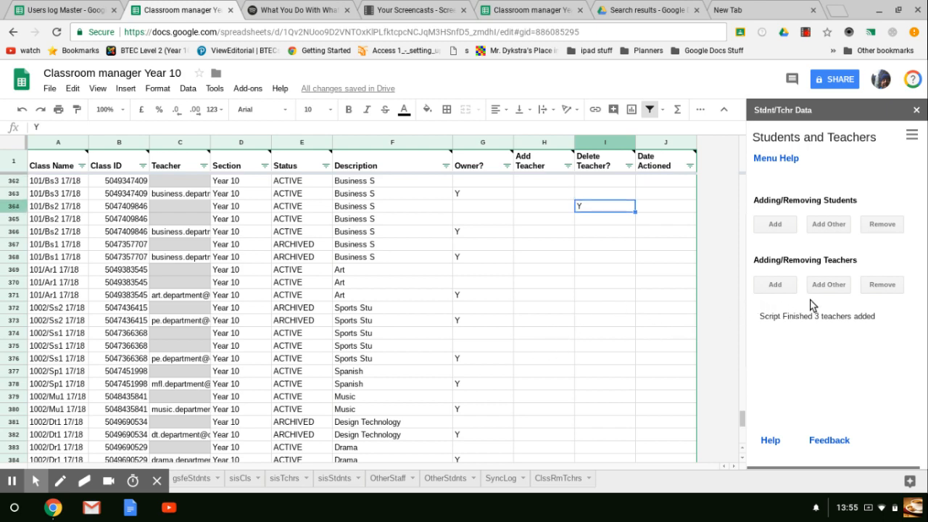
left_click(875, 285)
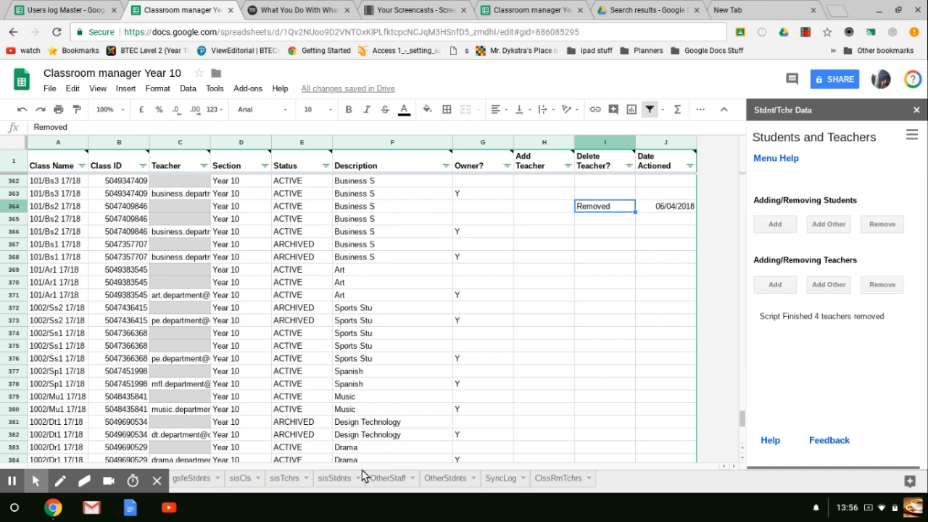
Examine the rows flagged in the Add Student column of the gsfeStdnts sheet, down to the last record.
left_click(191, 479)
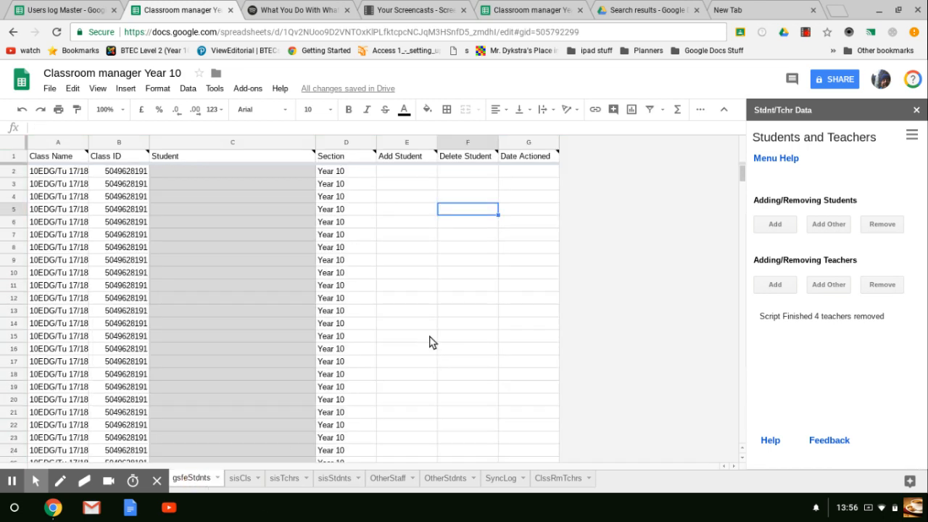
key("Left")
key("ctrl+Down")
key("Down")
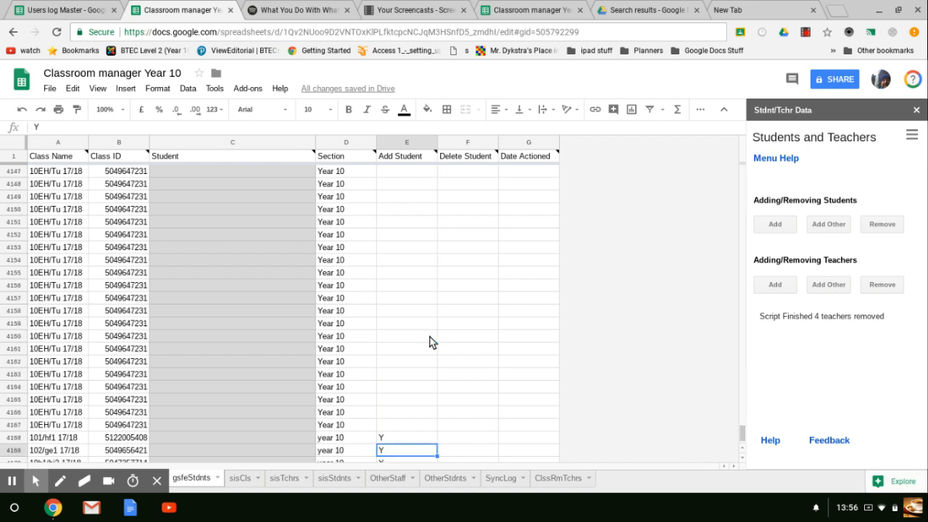
key("Down")
key("Down")
key("Down")
key("Down")
key("Down")
key("Down")
key("Down")
key("Down")
key("Down")
key("Down")
key("Down")
key("Down")
key("Down")
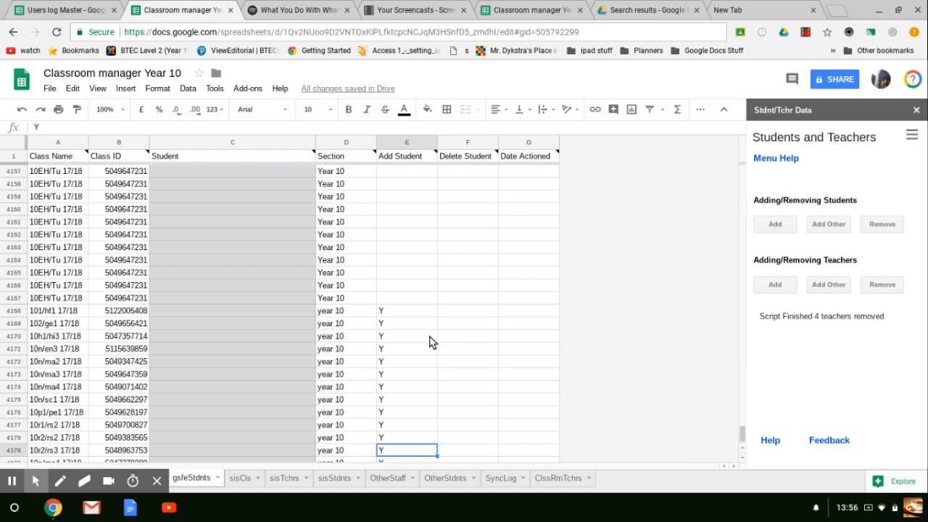
key("Down")
key("Down")
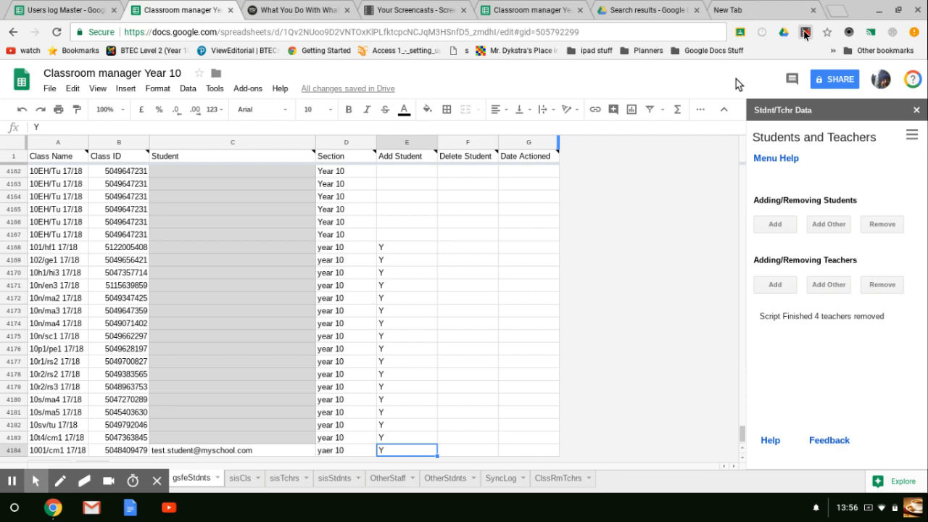
left_click(805, 34)
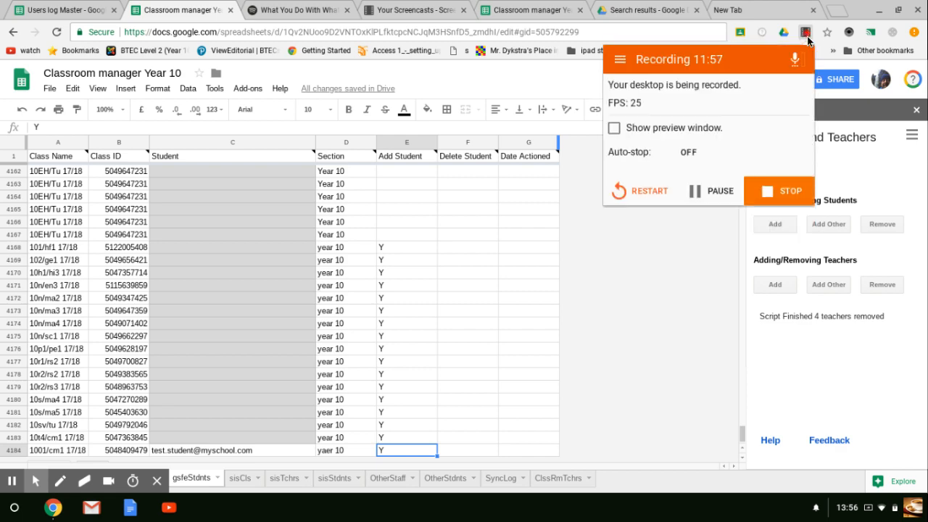